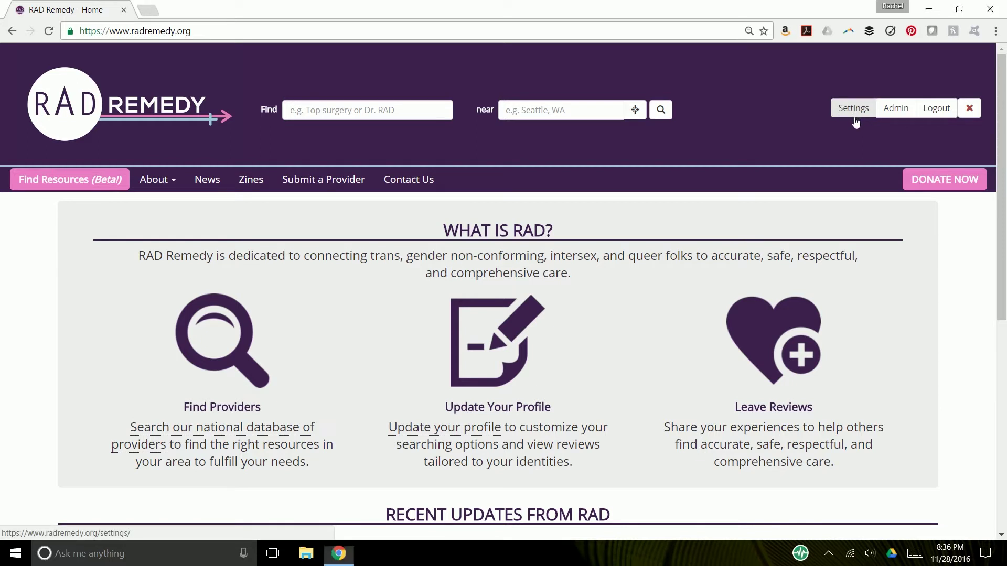
- Go to the User Profile Settings page from the site header's Settings link
click(854, 118)
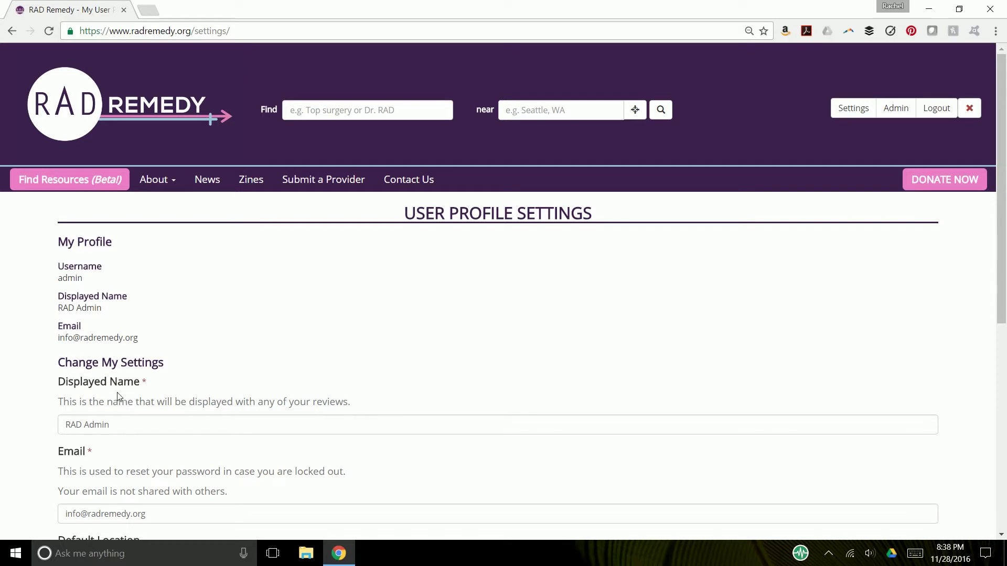
- Scroll to Identities (Optional) and expand the 'Queer, Uninsured' identity list
scroll(120, 398, down, 3)
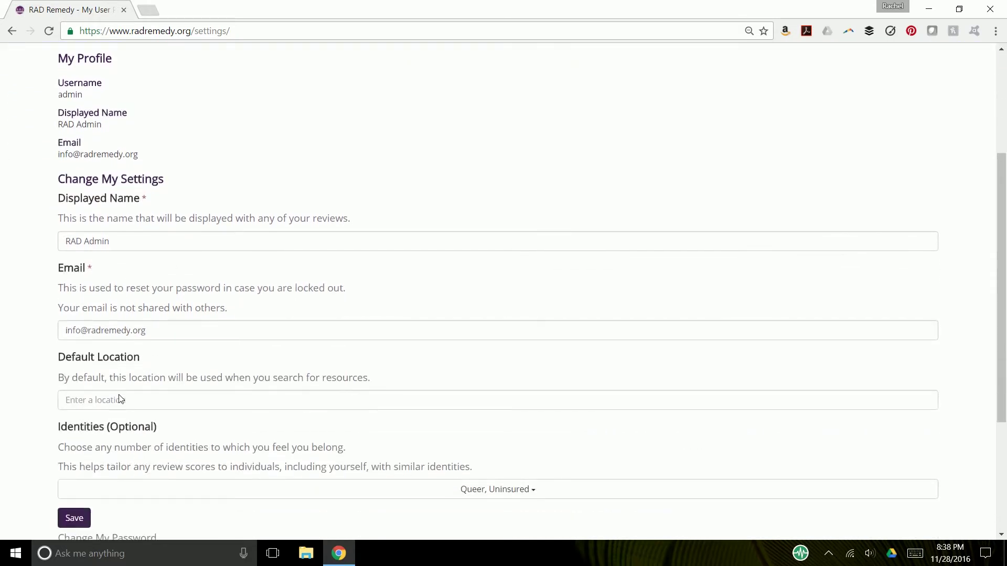
scroll(119, 399, down, 2)
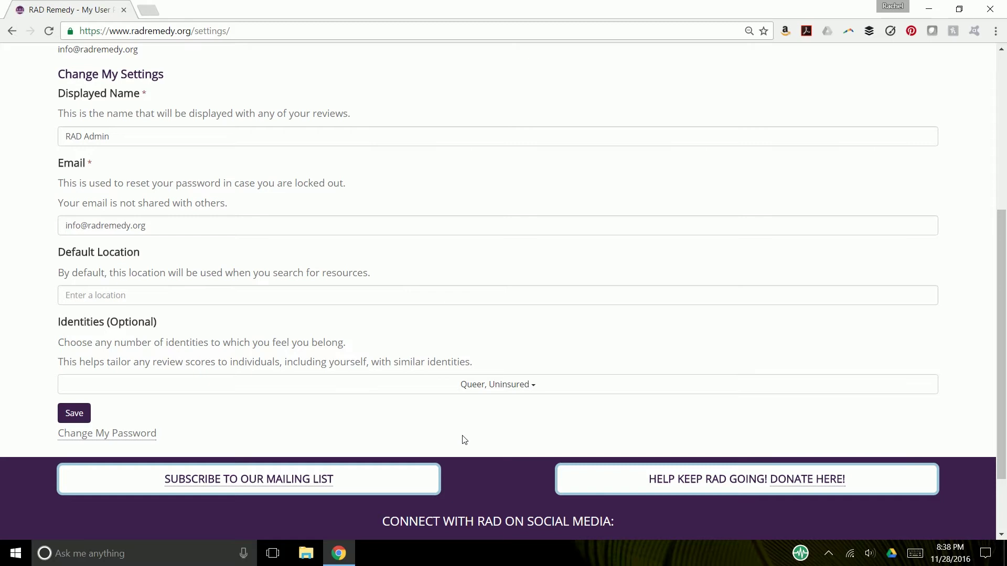
scroll(464, 440, down, 2)
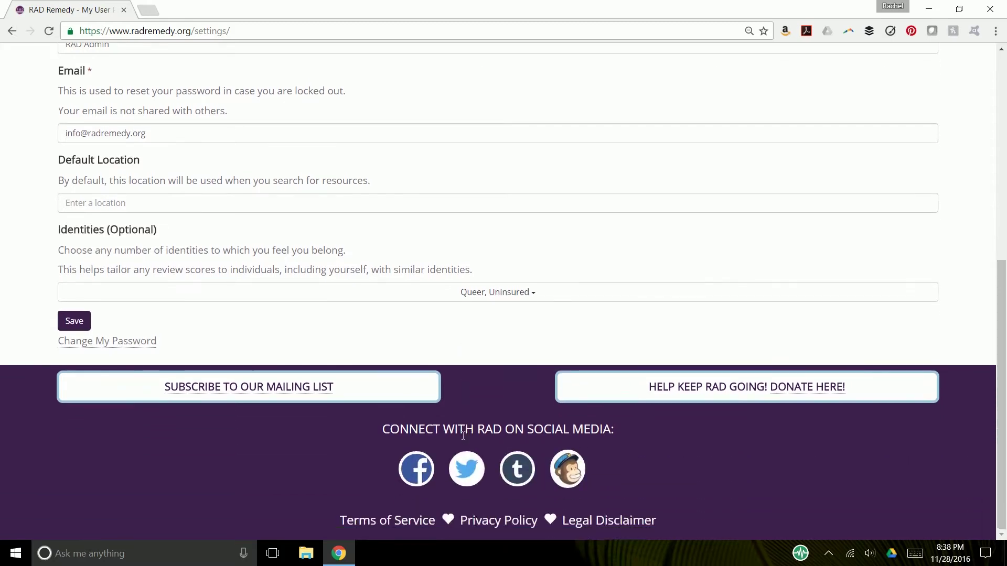
click(530, 299)
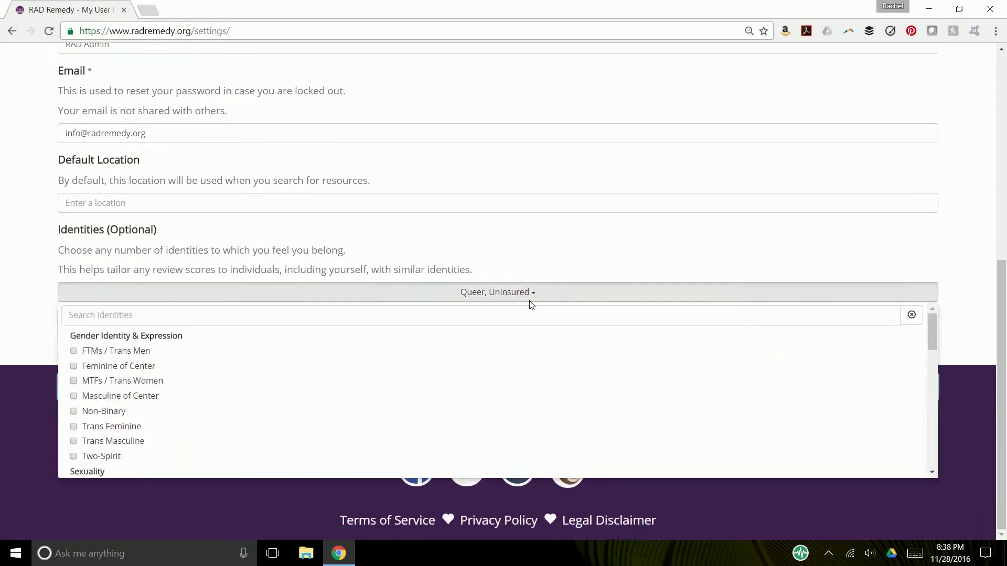
- Add FTMs / Trans Men, MTFs / Trans Women, Non-Binary, Trans Feminine, Asexual, Demisexual and Kinky
click(134, 352)
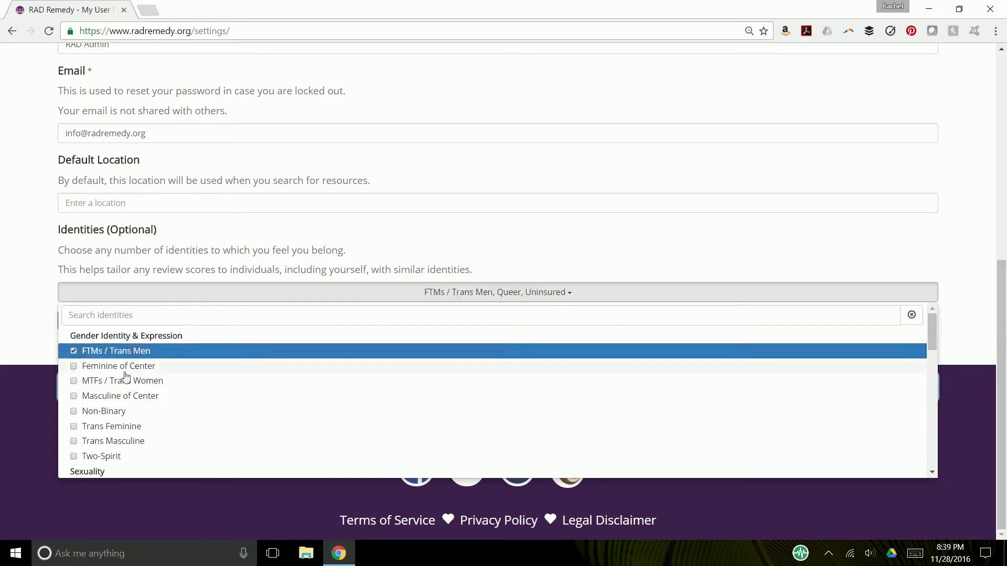
click(125, 381)
click(116, 411)
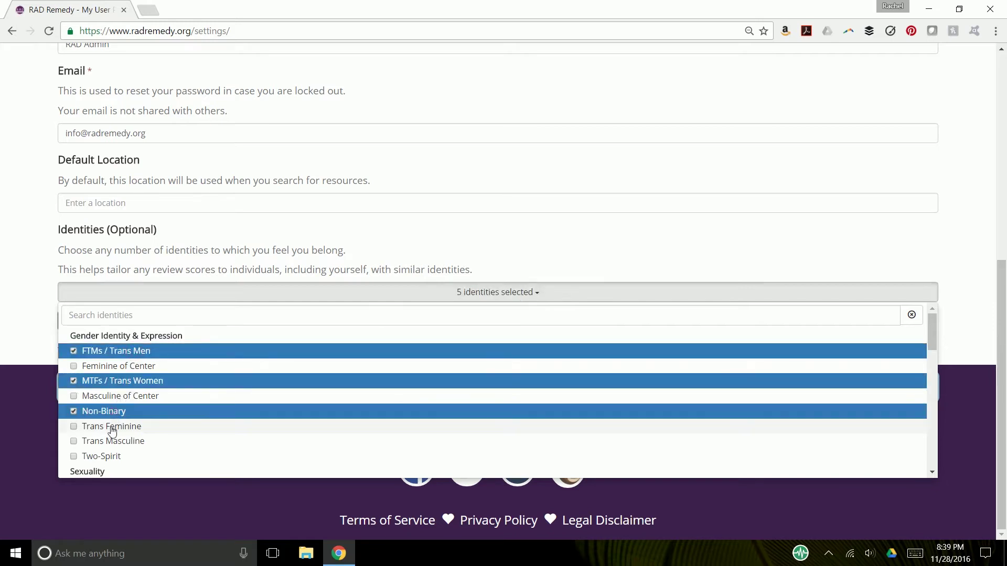
click(112, 427)
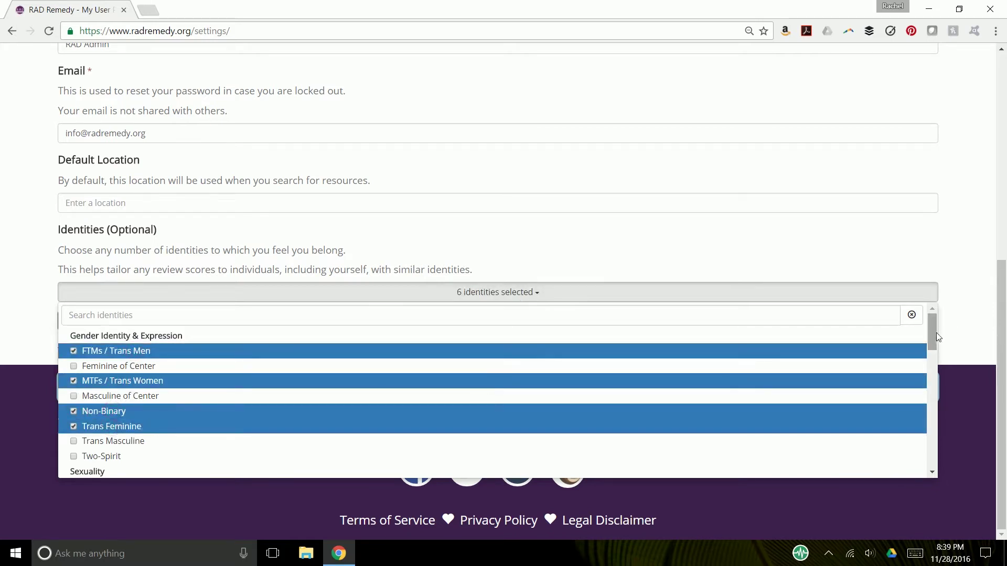
drag(937, 333, 940, 363)
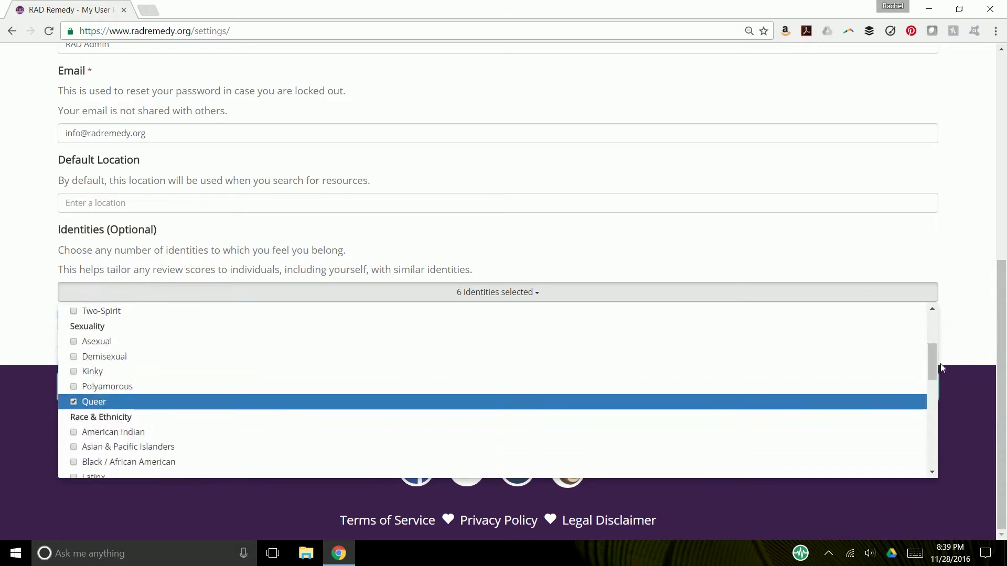
click(78, 346)
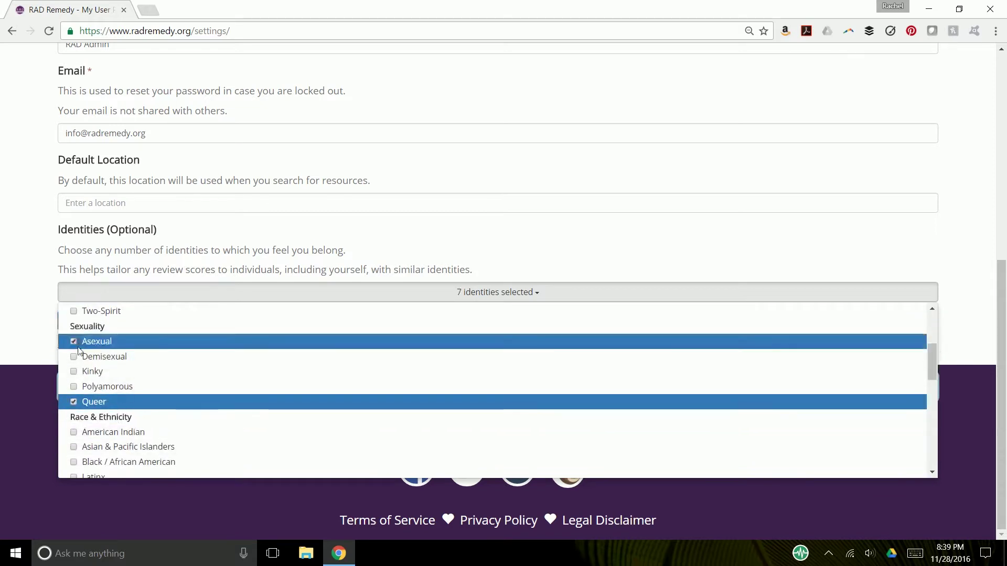
click(76, 357)
click(75, 372)
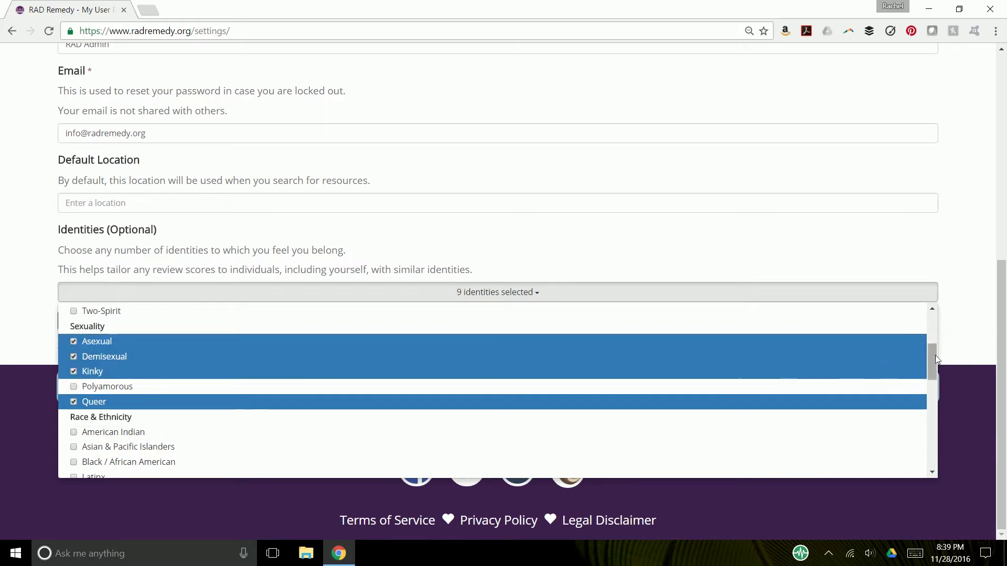
- Add Latinx, White, Black / African American, Adults, HIV+, Health at Every Size and Persons Using a Wheelchair
drag(936, 355, 937, 376)
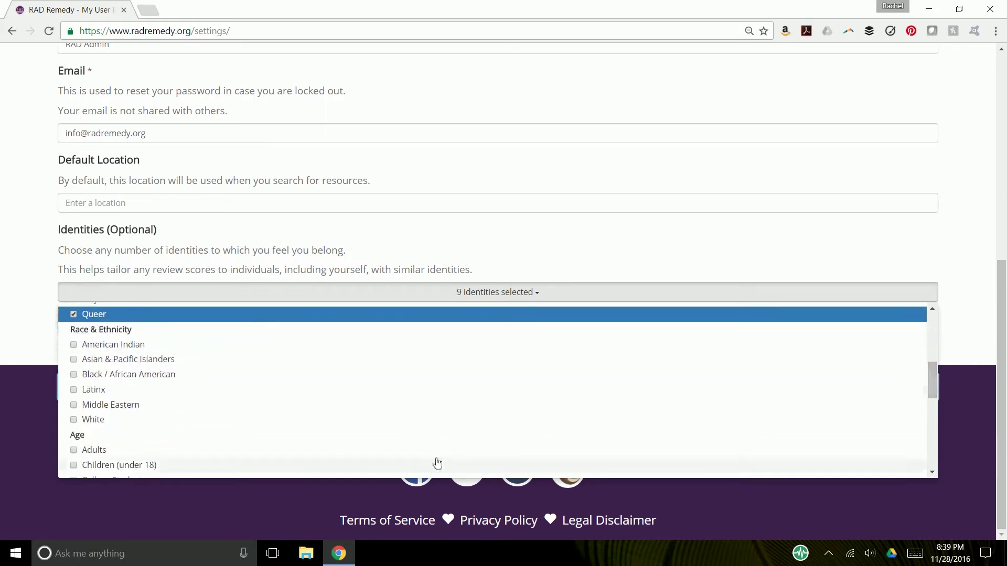
click(74, 391)
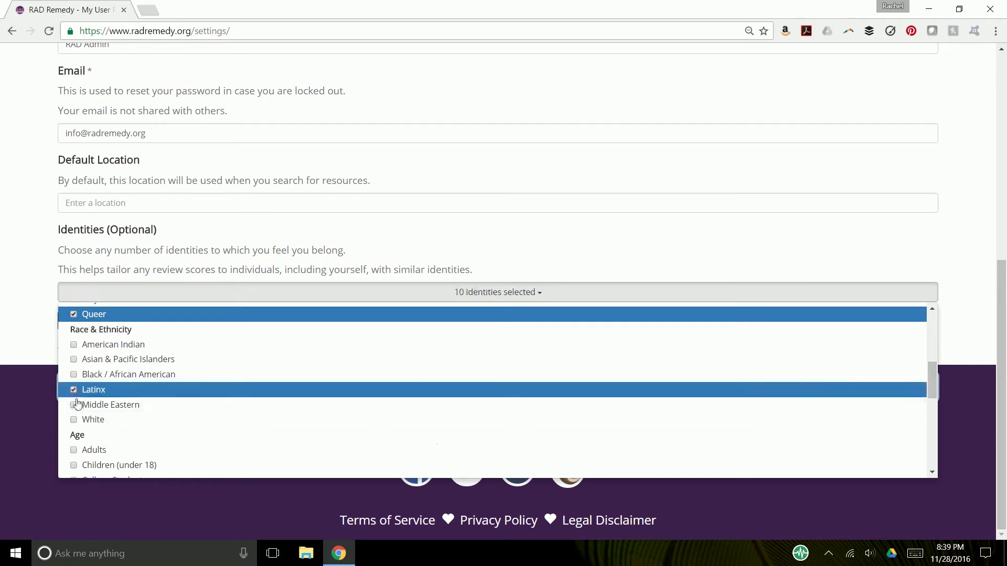
click(73, 419)
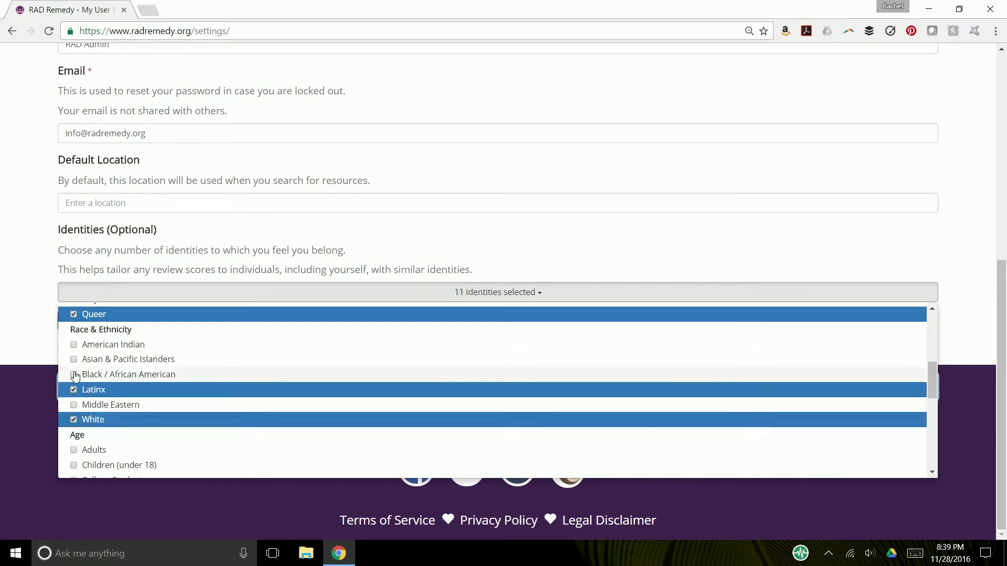
click(74, 375)
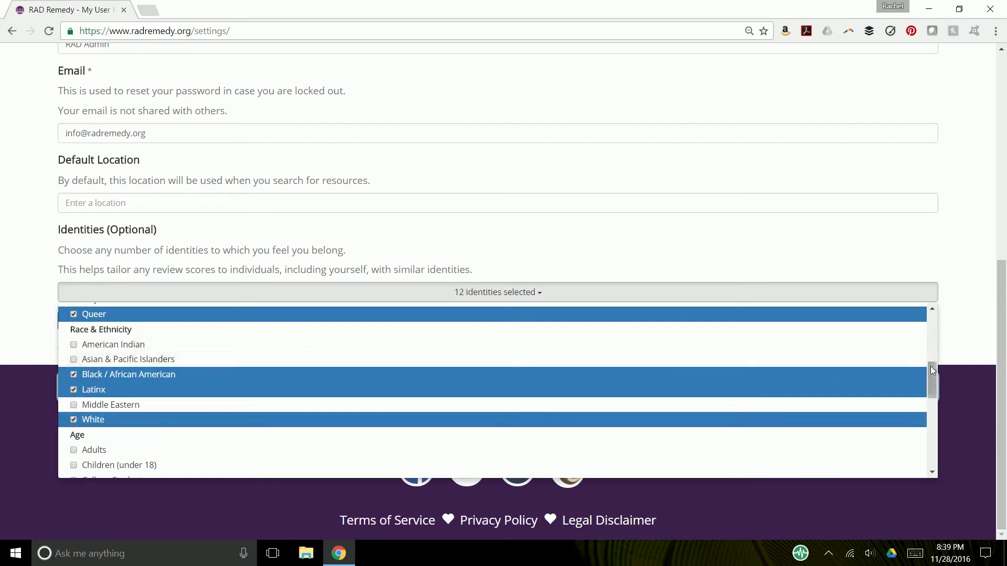
drag(932, 369, 929, 387)
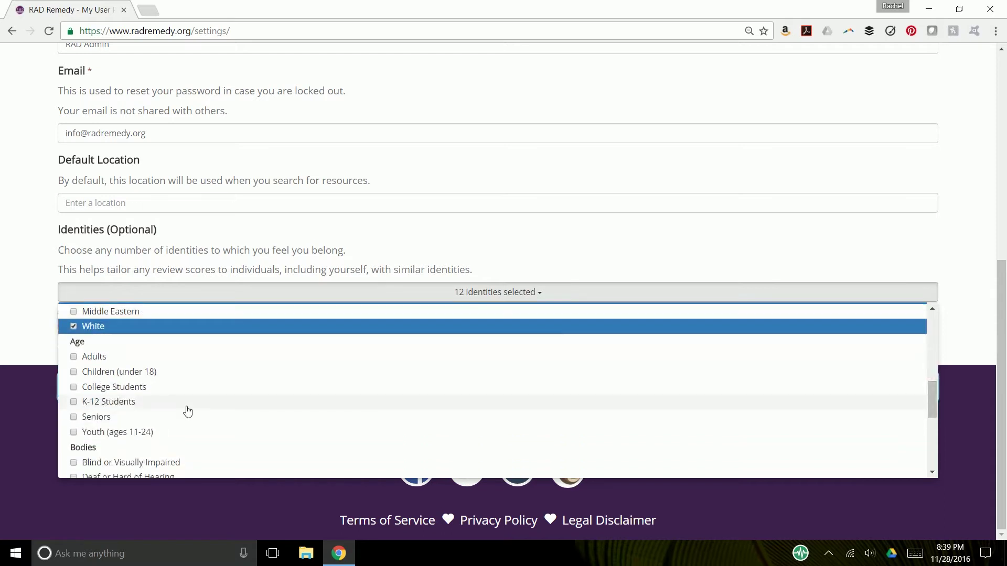
click(94, 357)
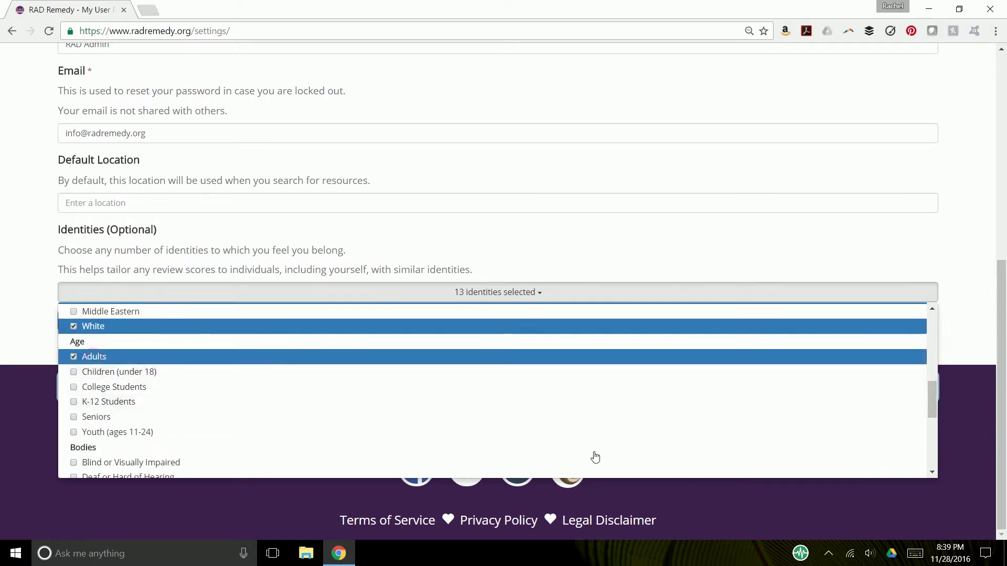
drag(930, 395, 933, 423)
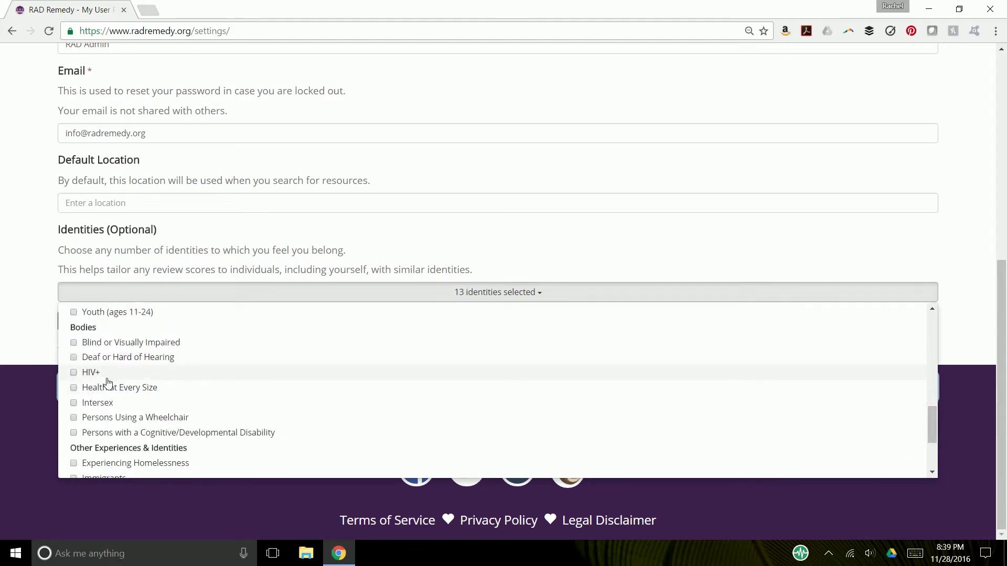
click(73, 375)
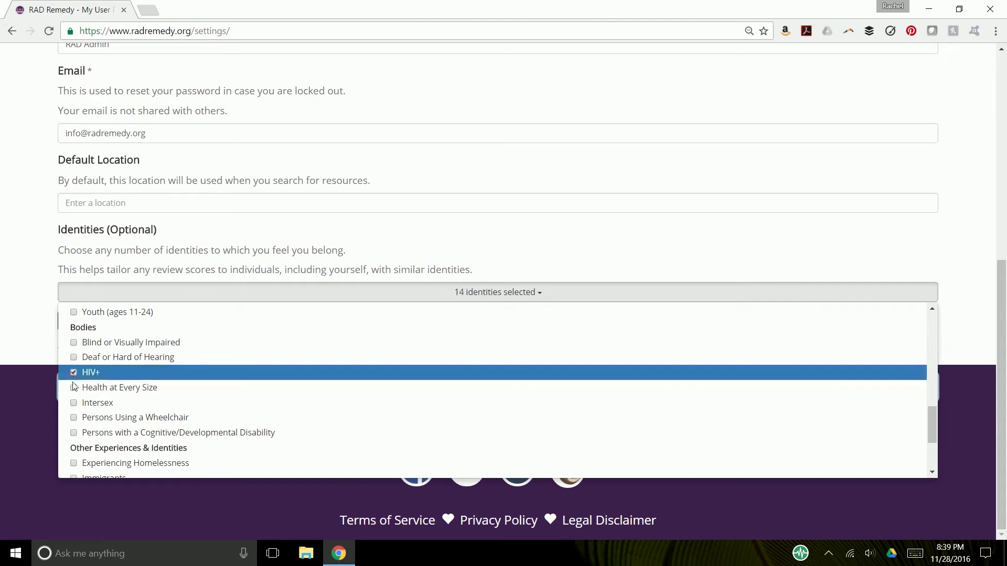
click(74, 390)
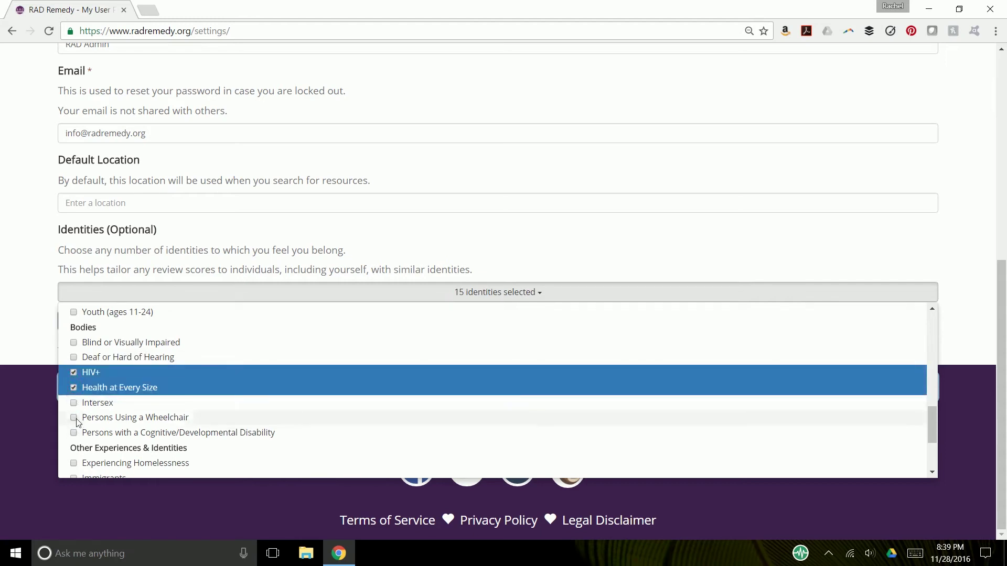
click(74, 418)
- Add Experiencing Homelessness, Partners / Family, Sex Workers and Survivors of Abuse, then close the list
drag(932, 423, 934, 459)
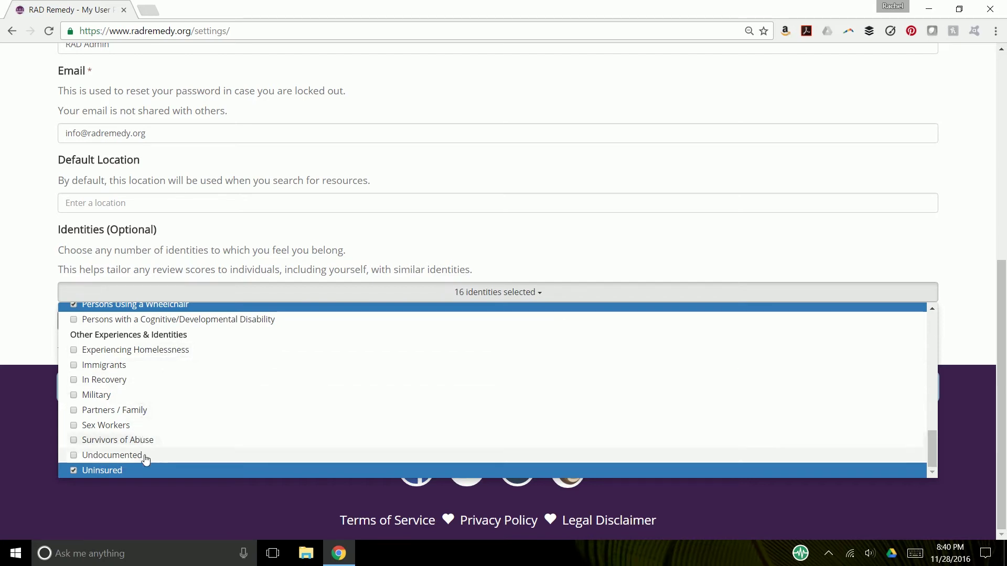
click(75, 355)
click(73, 411)
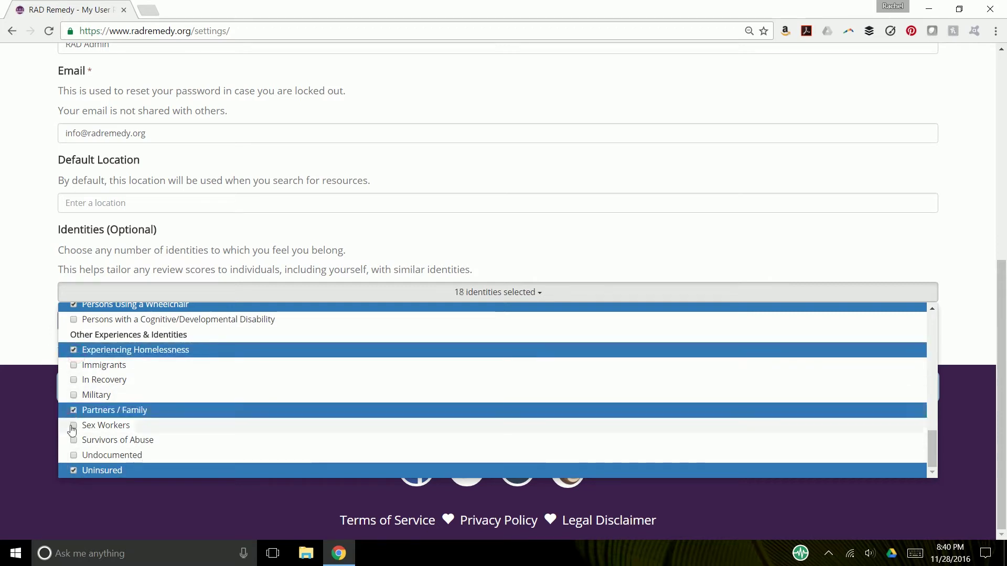
click(73, 428)
click(73, 441)
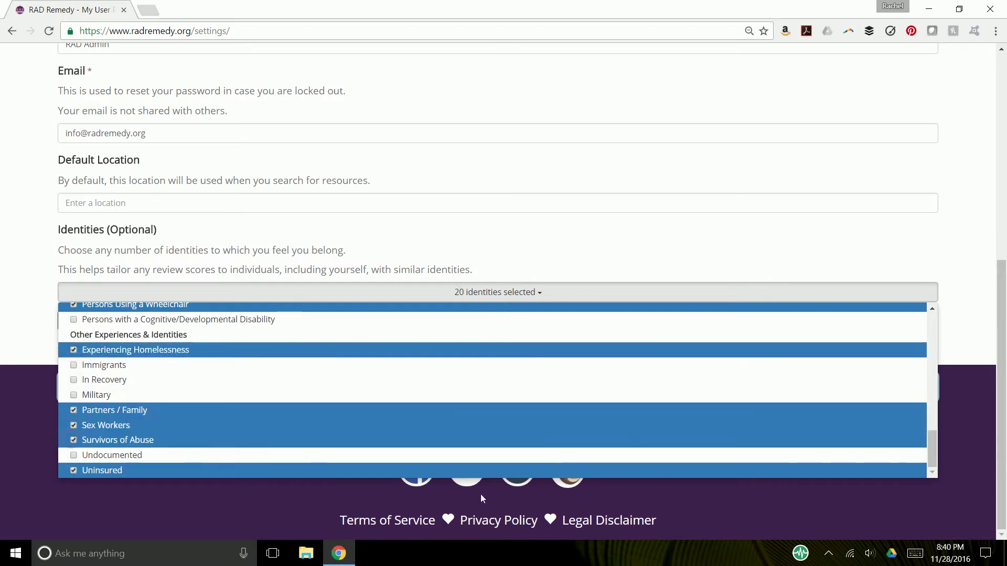
click(961, 343)
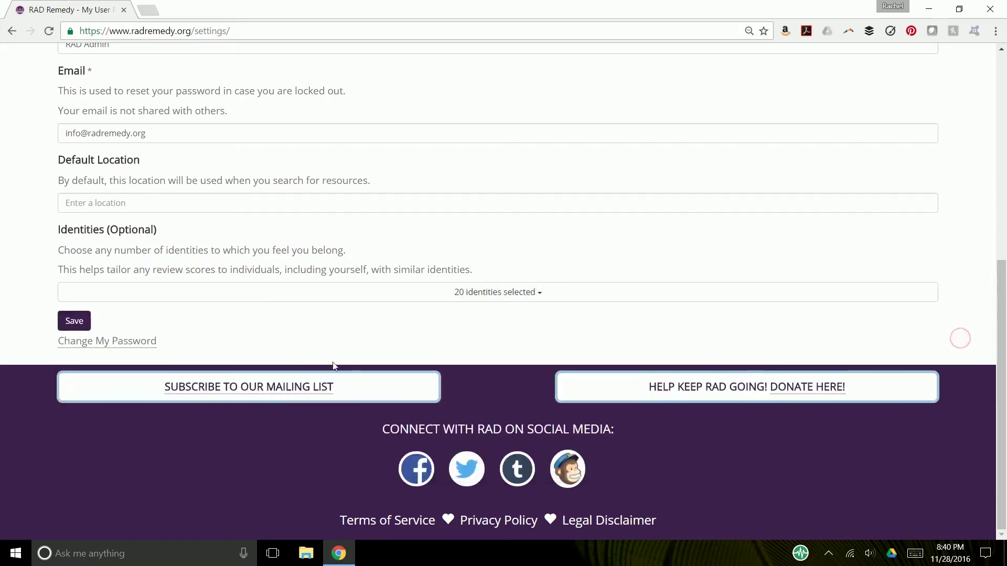
- Save the profile with 20 identities and return to the top to see the confirmation
click(72, 324)
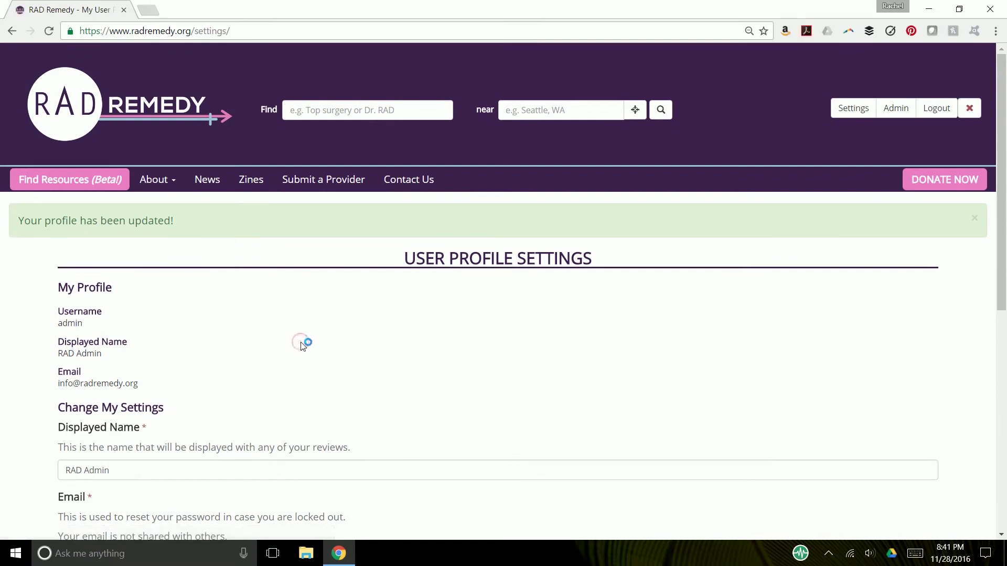
scroll(303, 346, down, 6)
scroll(302, 346, down, 2)
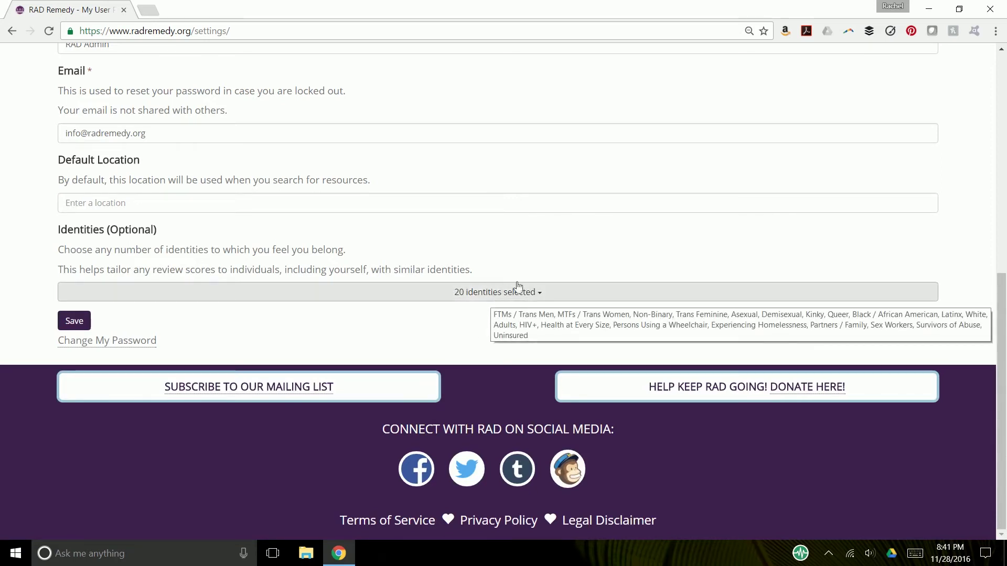
scroll(535, 259, up, 7)
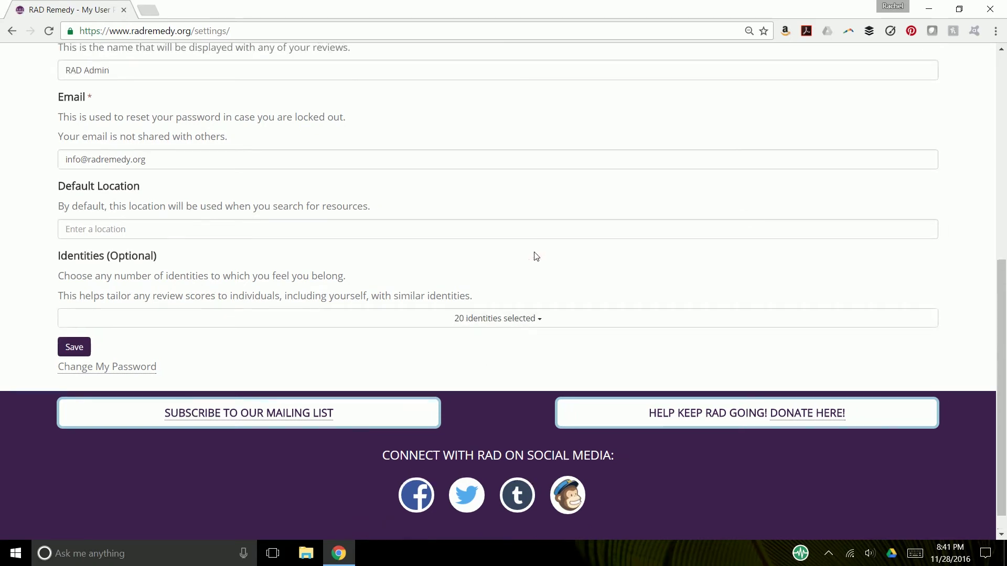
scroll(536, 256, up, 1)
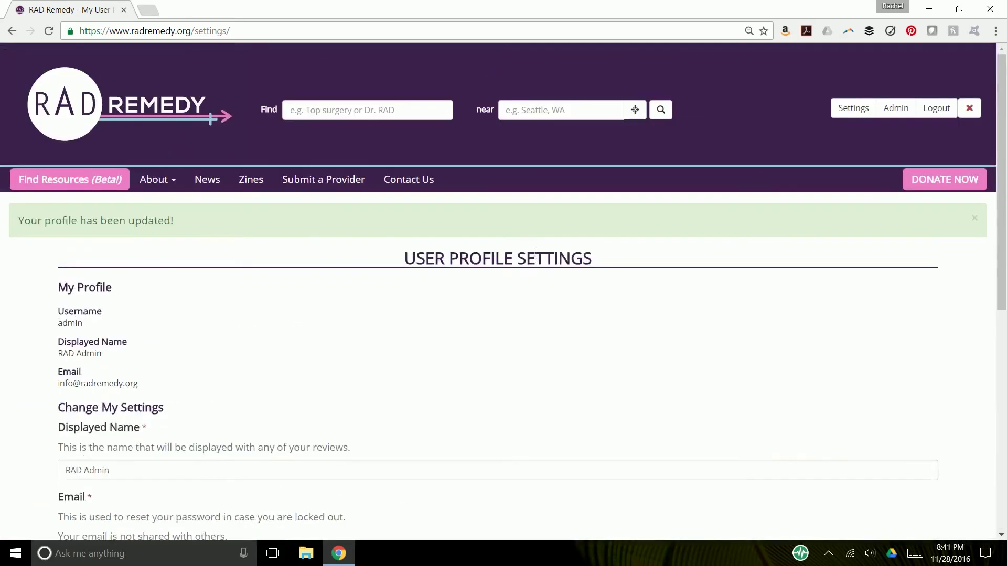
click(375, 112)
- Search for 'callen' and view the Callen-Lorde Community Health Center page's Overall ratings
text(callen)
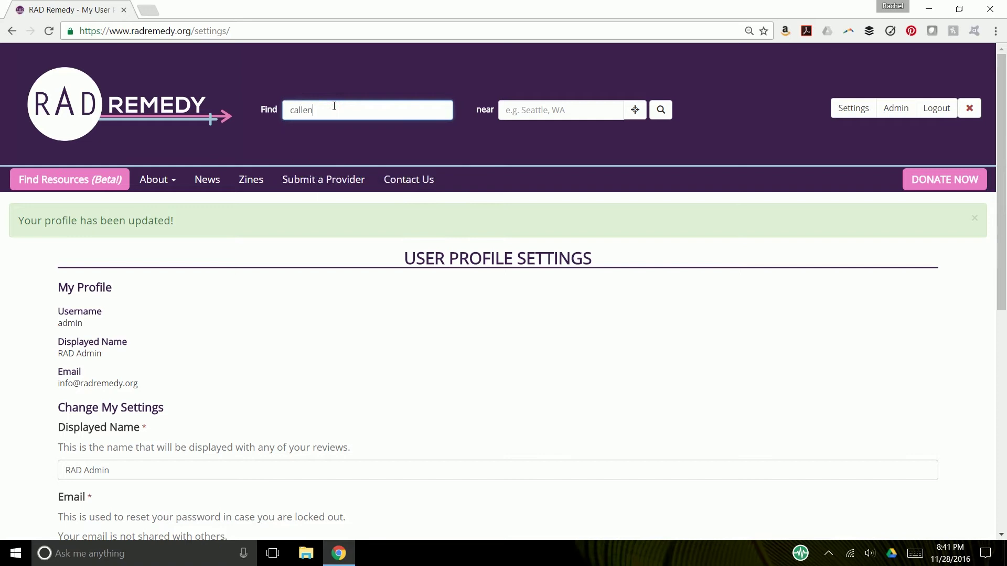
key(Return)
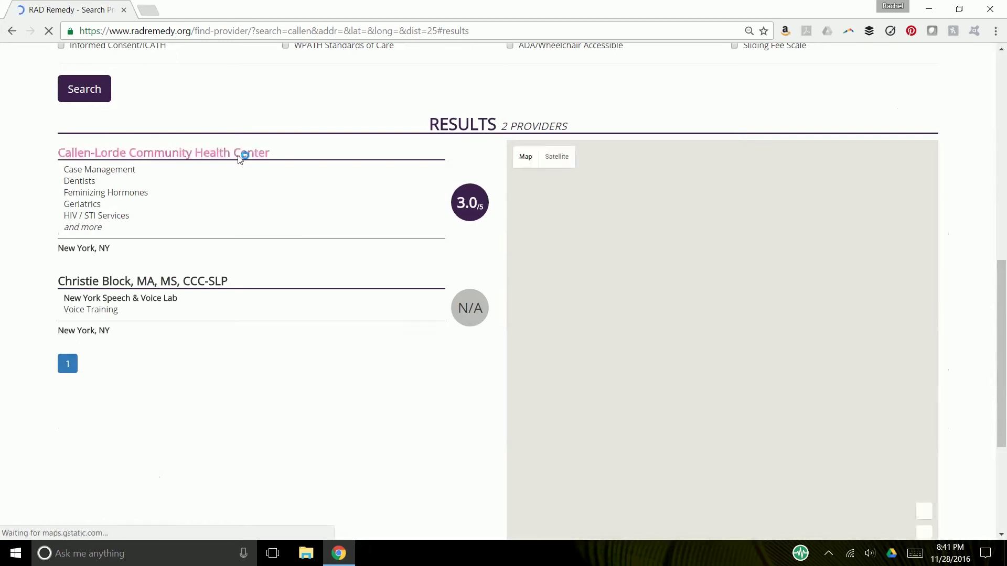
click(151, 155)
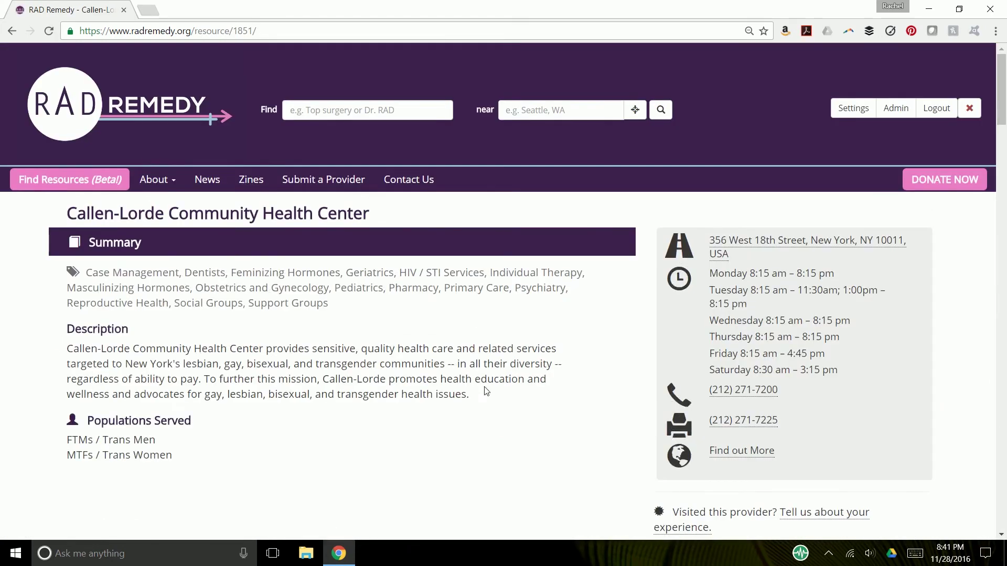
scroll(486, 390, down, 4)
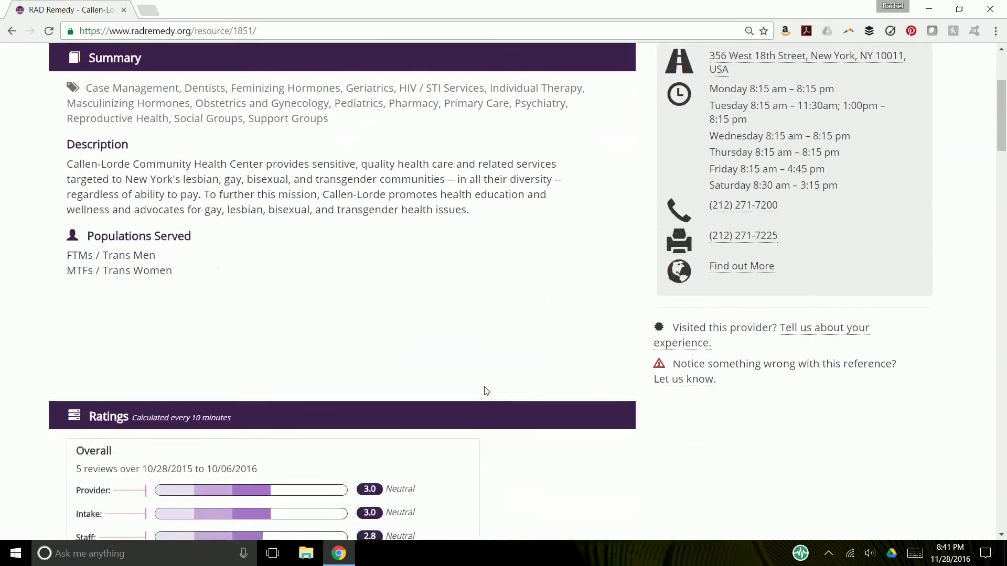
scroll(486, 391, down, 2)
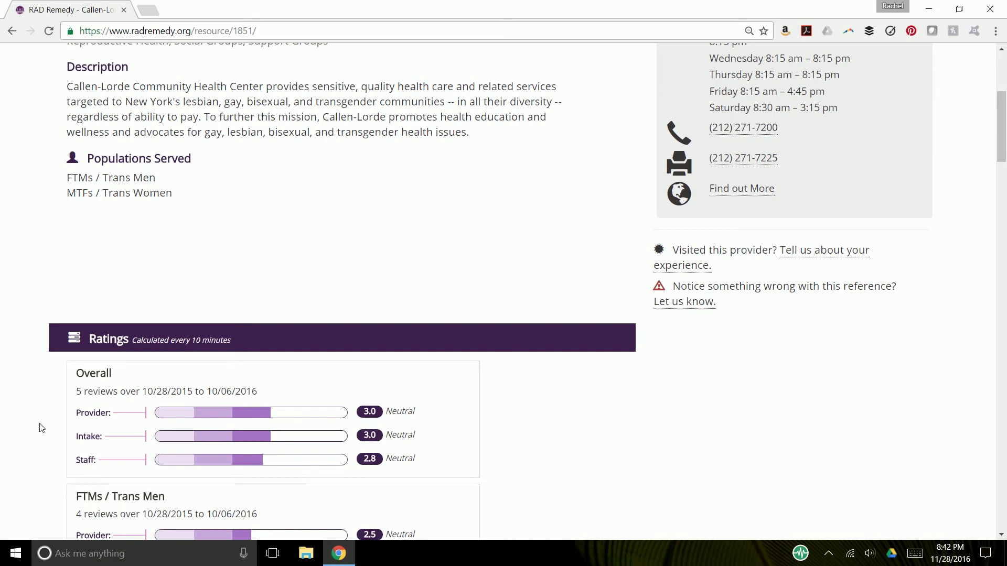
scroll(1, 426, down, 1)
scroll(1, 426, down, 2)
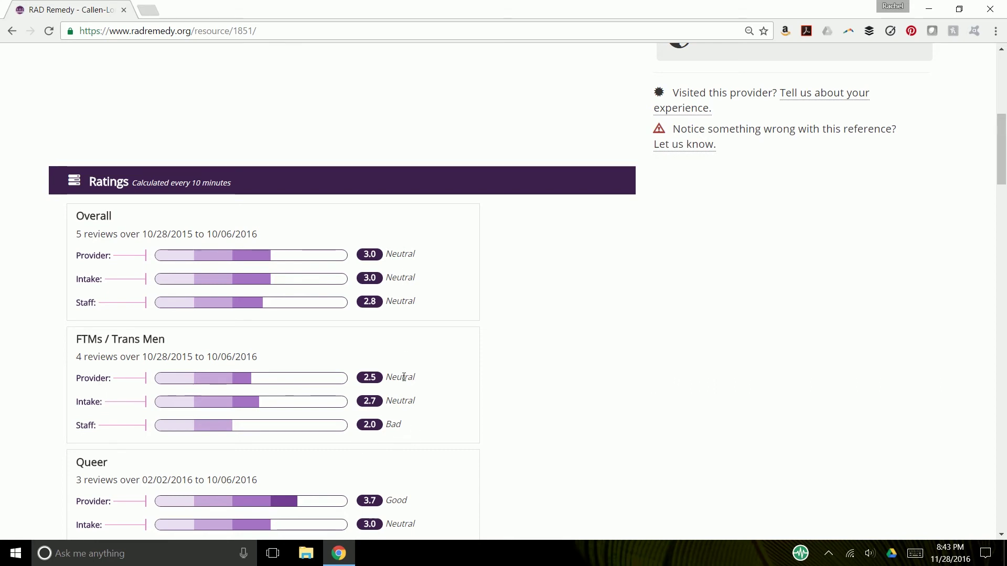
scroll(405, 376, down, 2)
scroll(404, 377, down, 1)
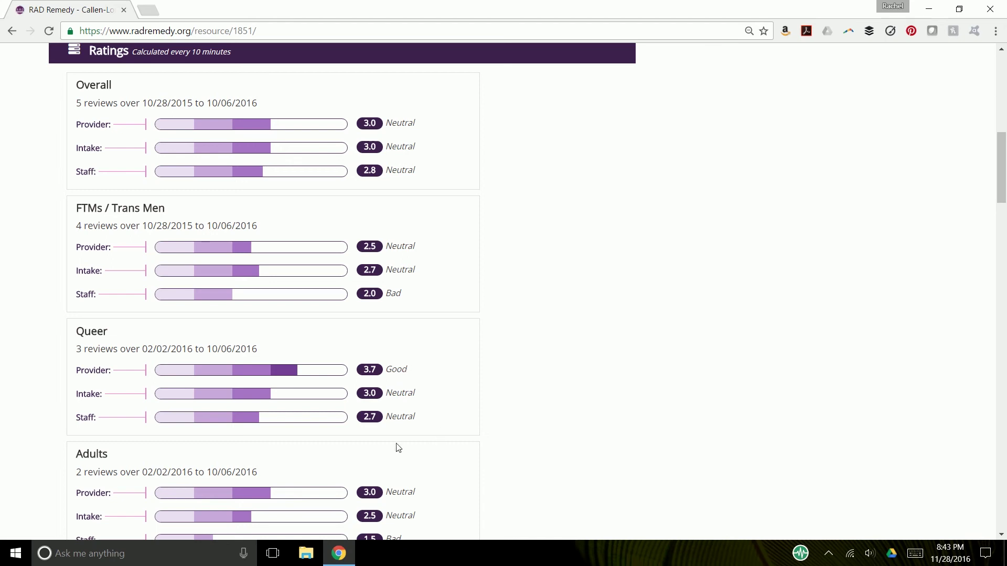
scroll(399, 447, down, 1)
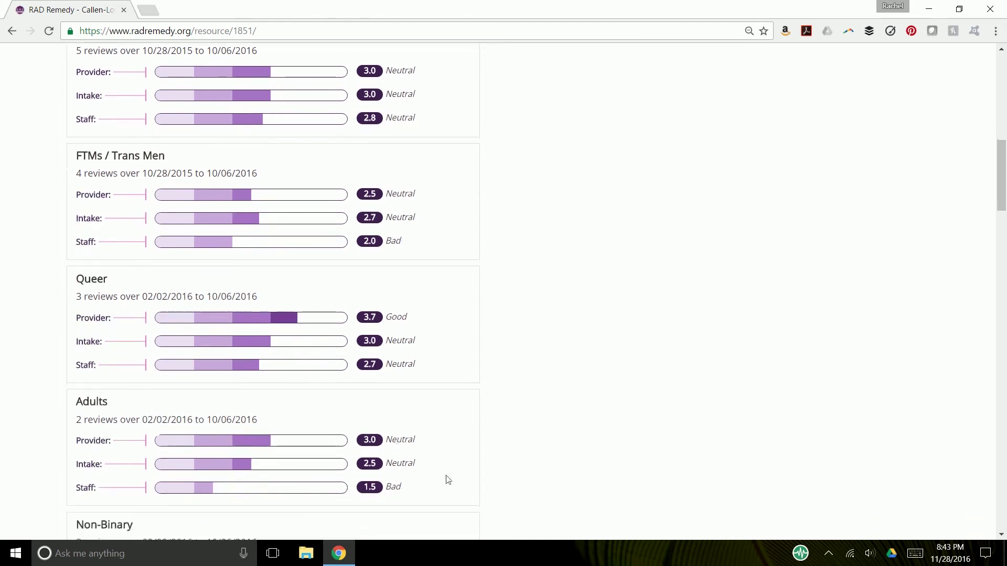
scroll(398, 512, down, 2)
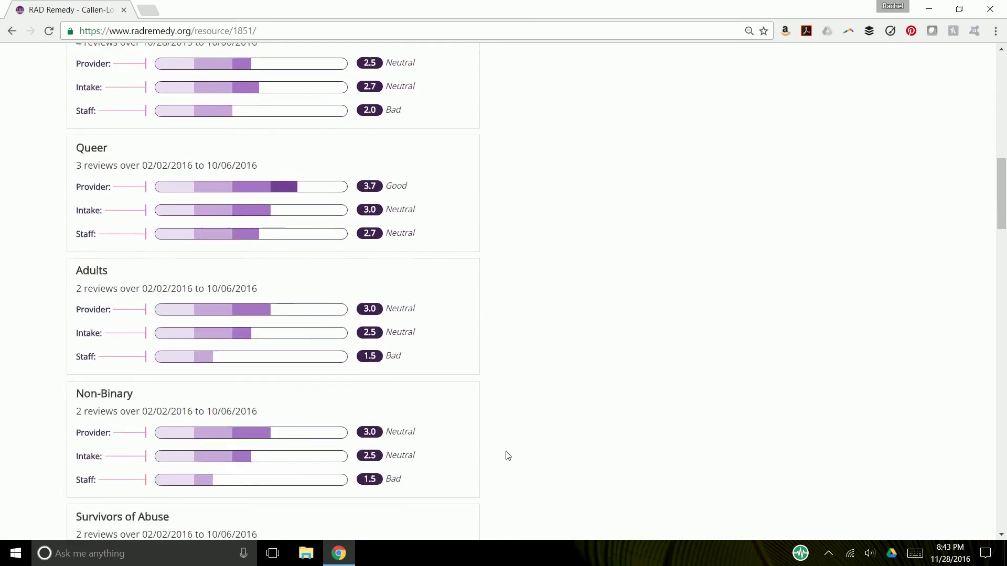
scroll(508, 455, down, 2)
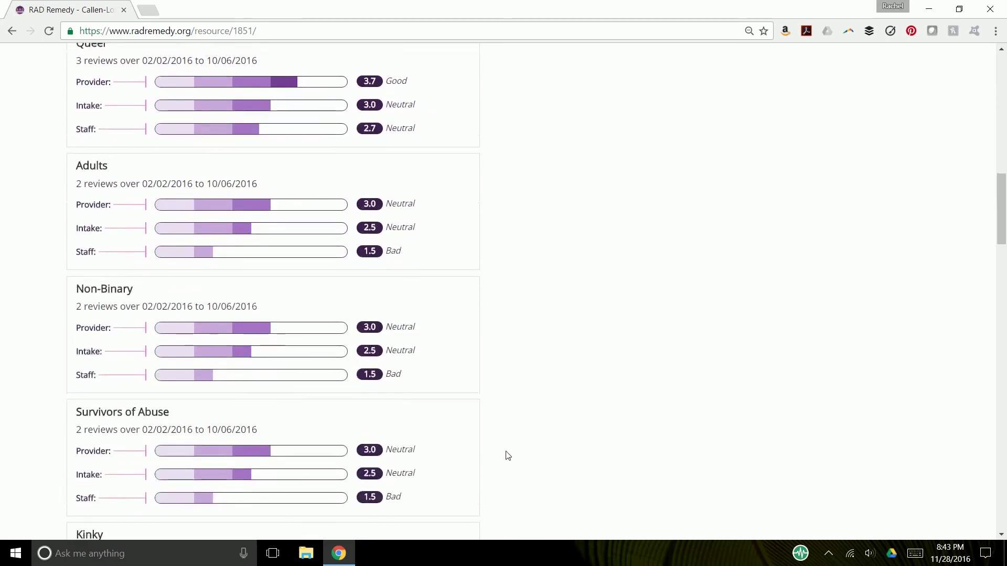
scroll(508, 455, down, 2)
scroll(508, 455, down, 3)
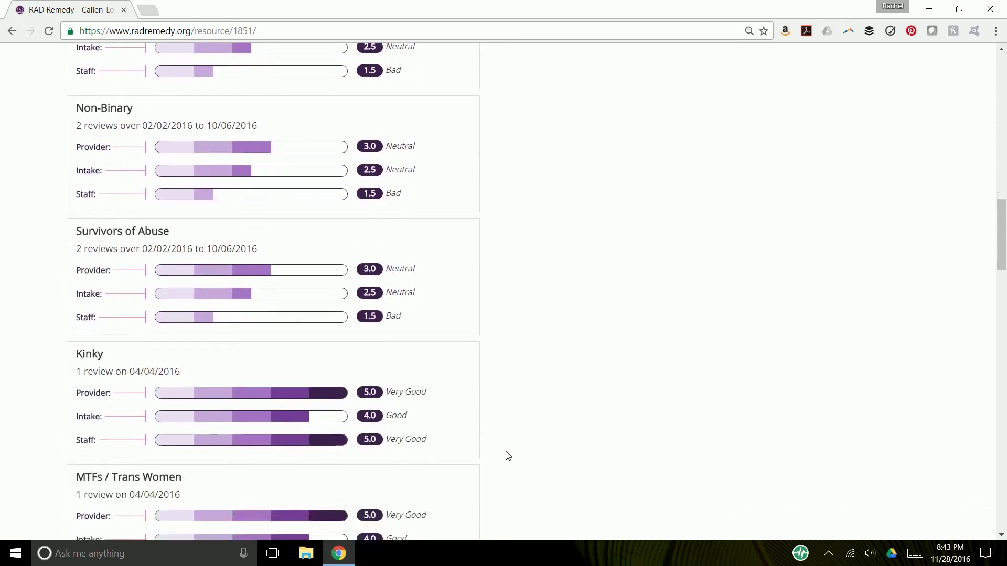
scroll(507, 455, down, 3)
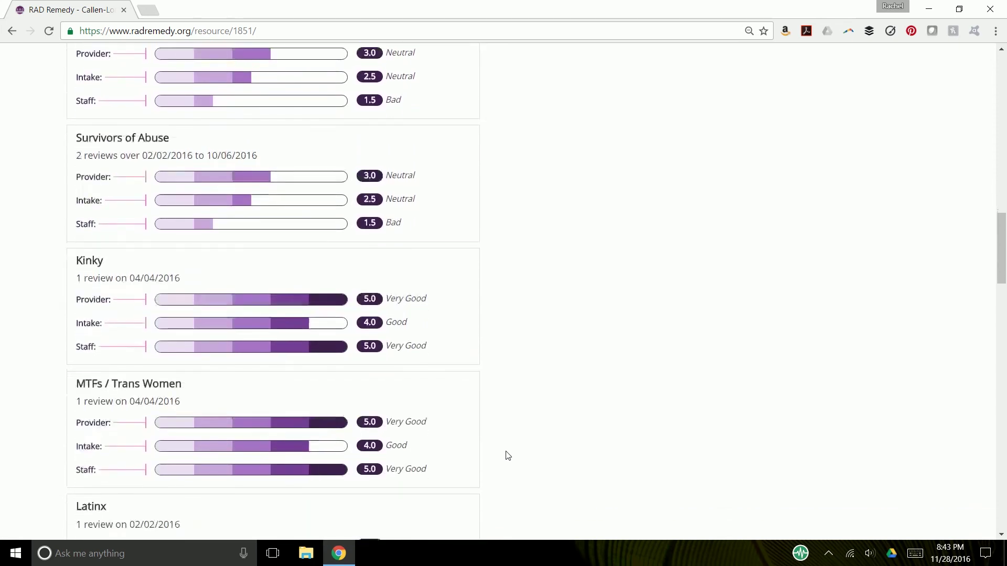
scroll(507, 456, up, 10)
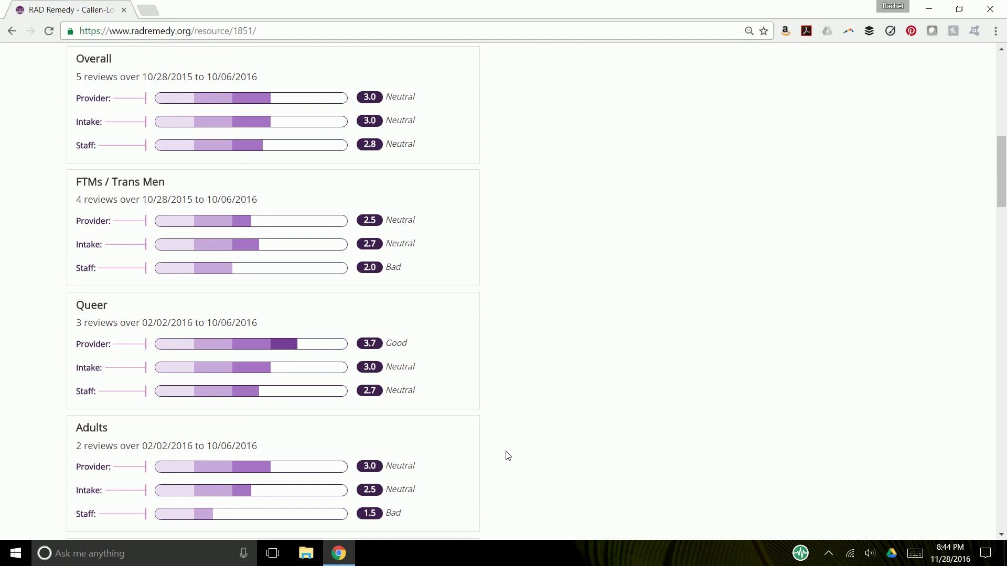
scroll(507, 456, down, 8)
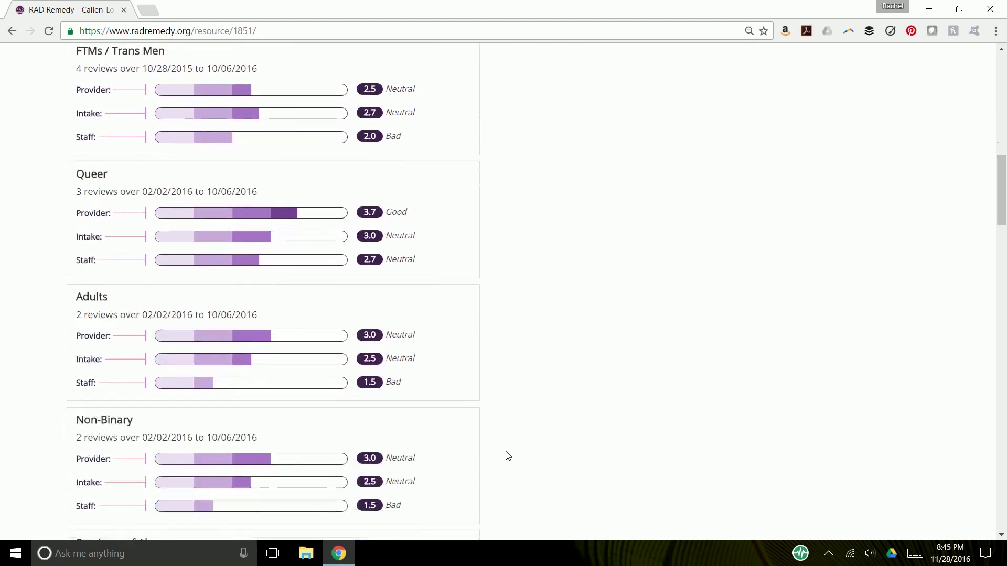
scroll(508, 456, down, 9)
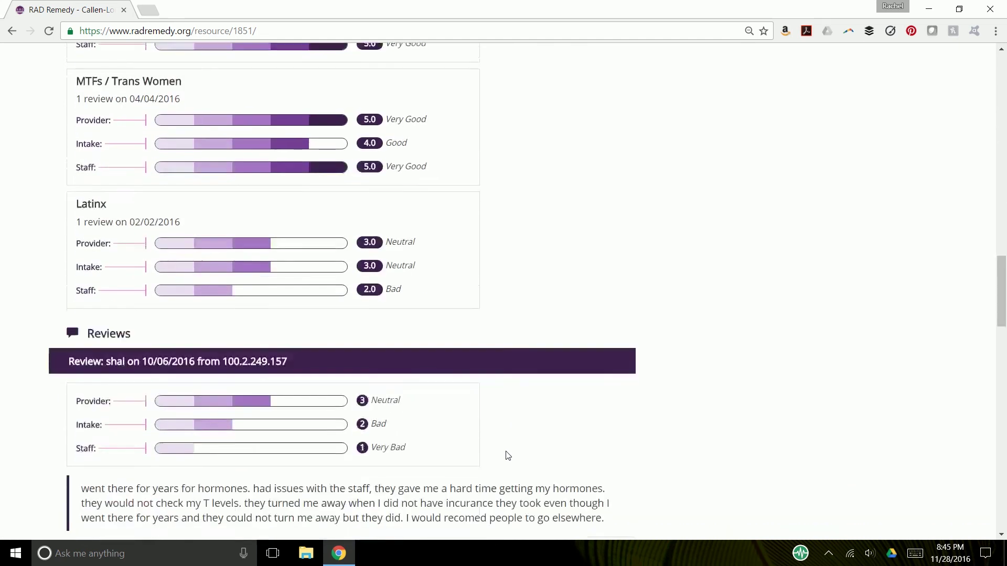
scroll(507, 456, down, 4)
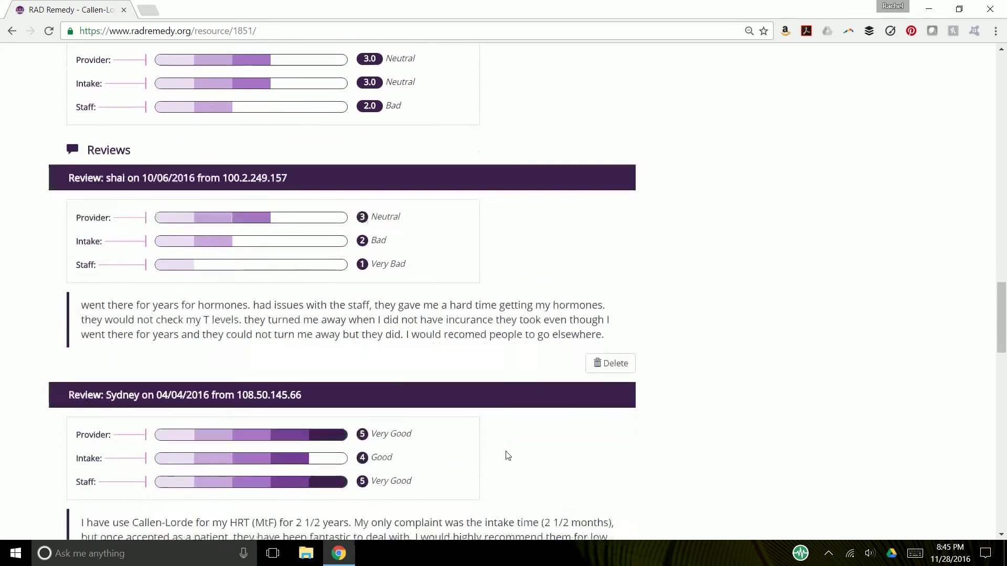
scroll(507, 456, down, 4)
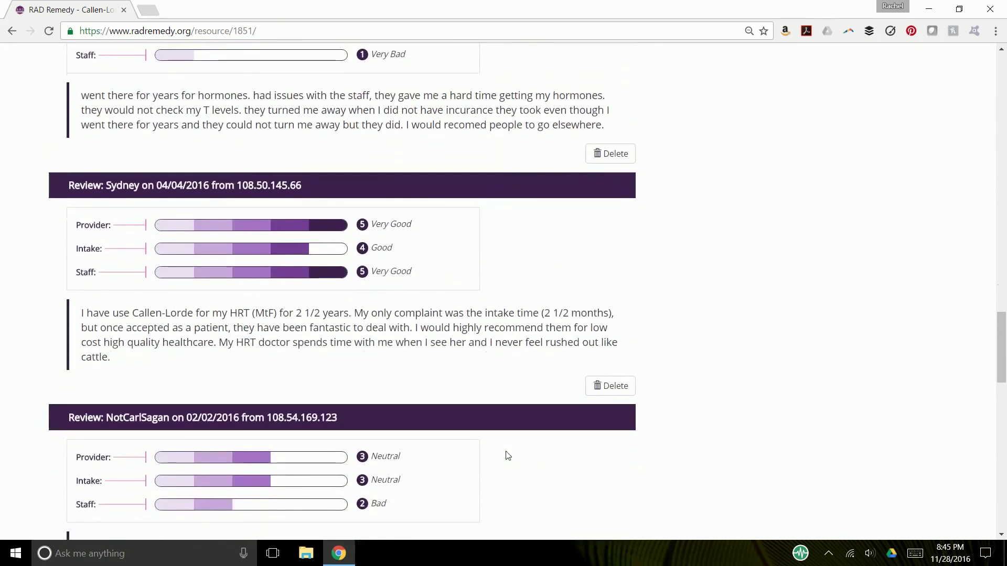
scroll(508, 455, down, 5)
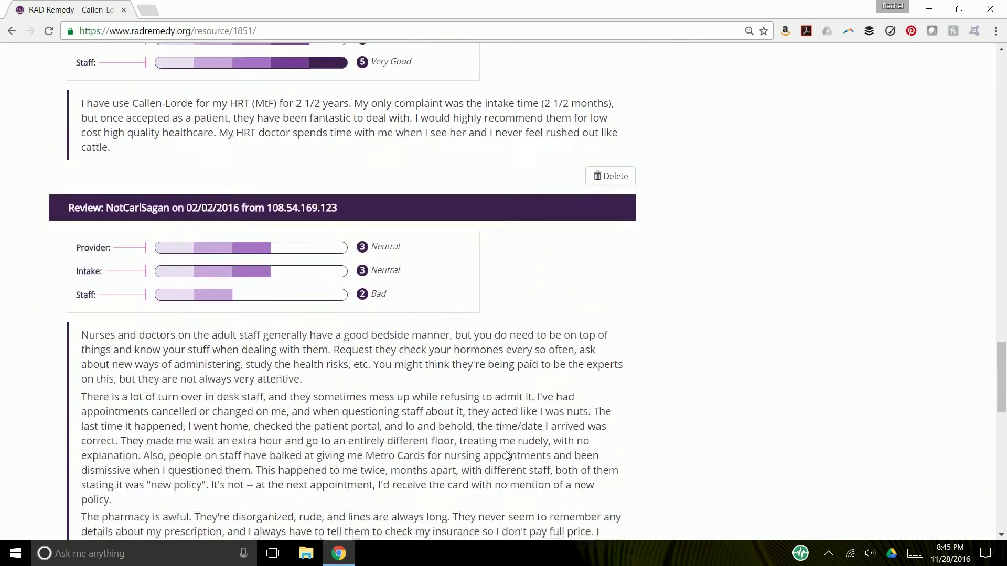
scroll(508, 456, down, 5)
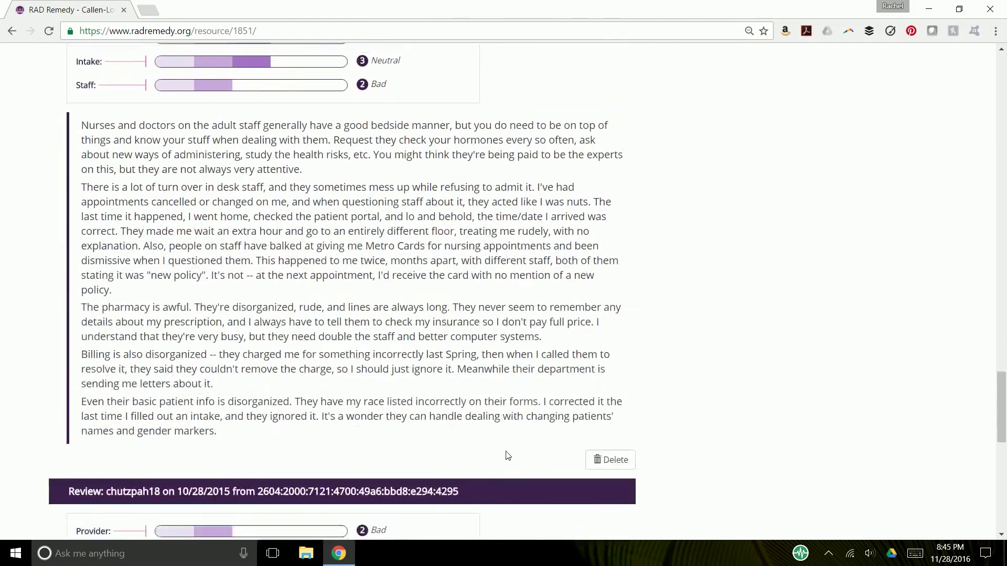
scroll(508, 456, down, 4)
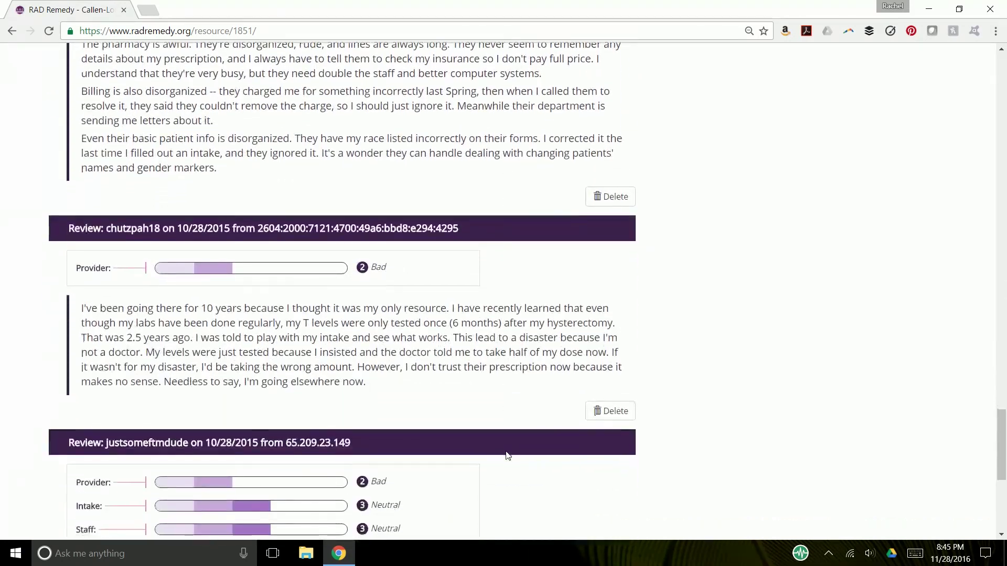